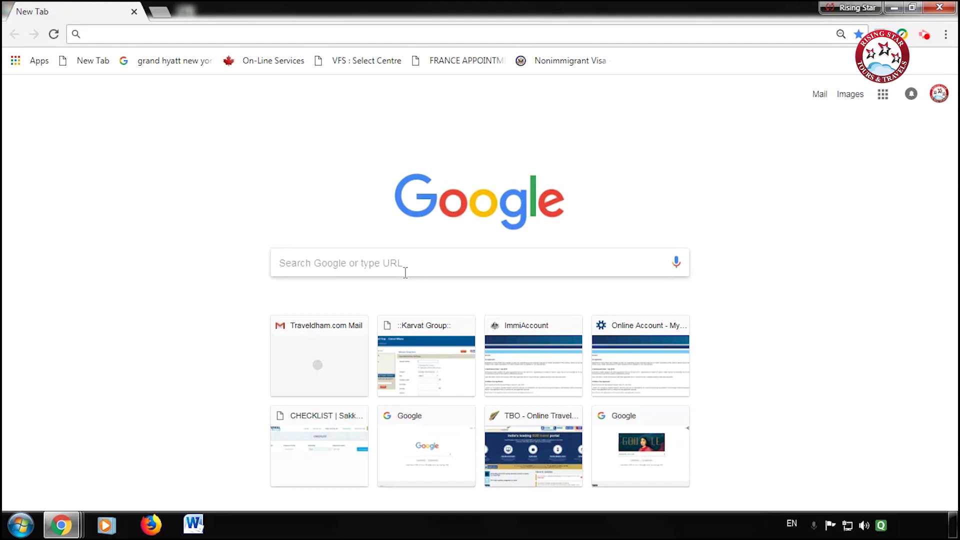
Place the cursor in the new tab's search box to start a web search
click(348, 250)
Search for 'EMBASSY OF IRAN DELHI' and open the Ministry of Foreign Affairs result
text(EMBASSY )
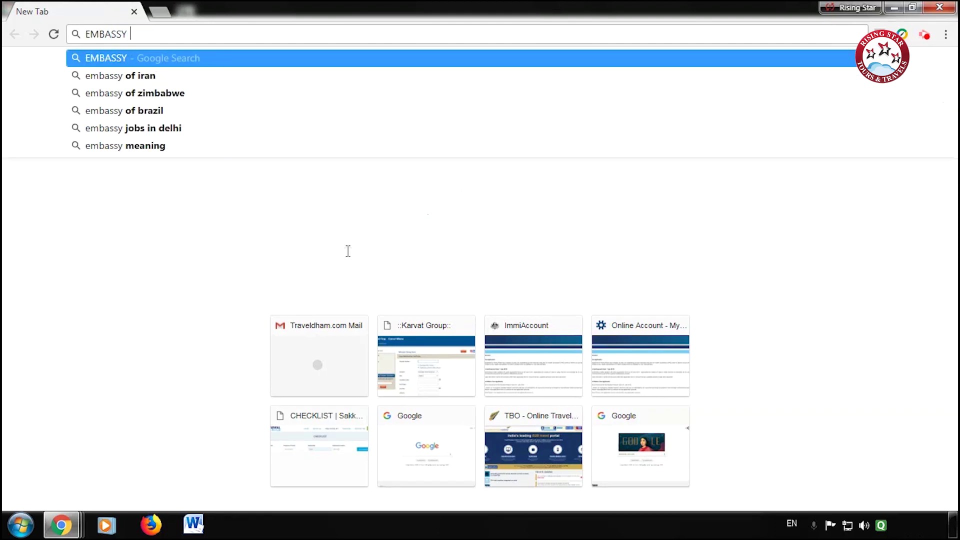
text(OF IRAN DELHI)
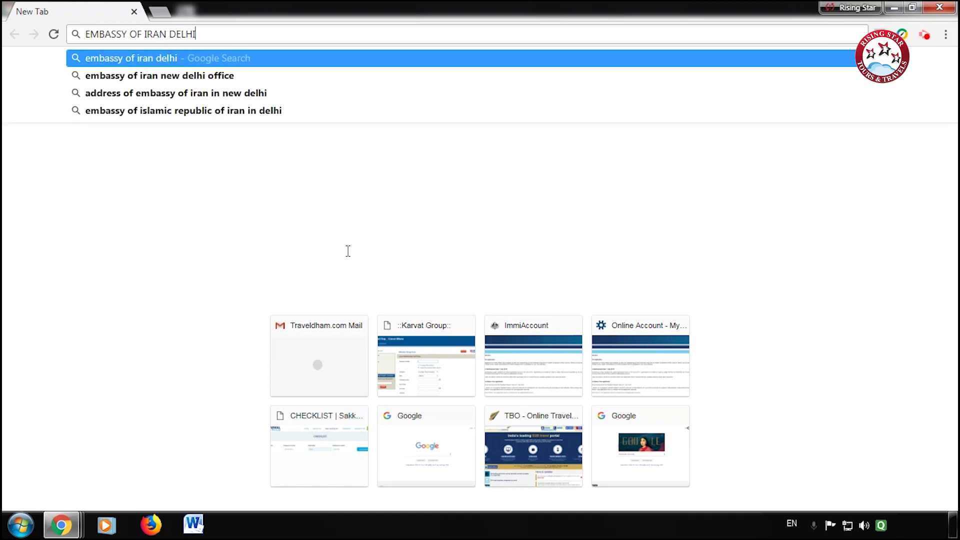
key(Return)
click(192, 167)
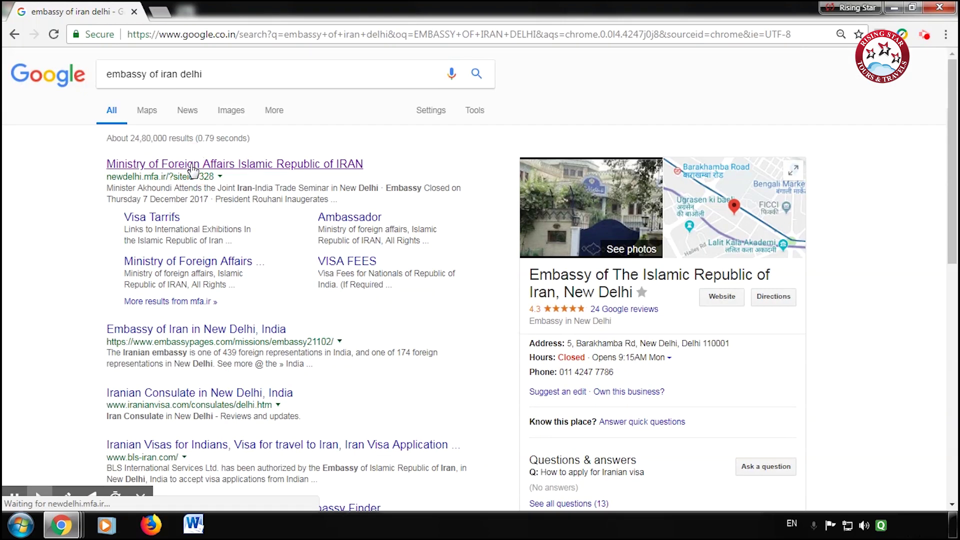
Open the embassy website's Visa Application Form page and the VIZA - FORM.pdf download
click(304, 165)
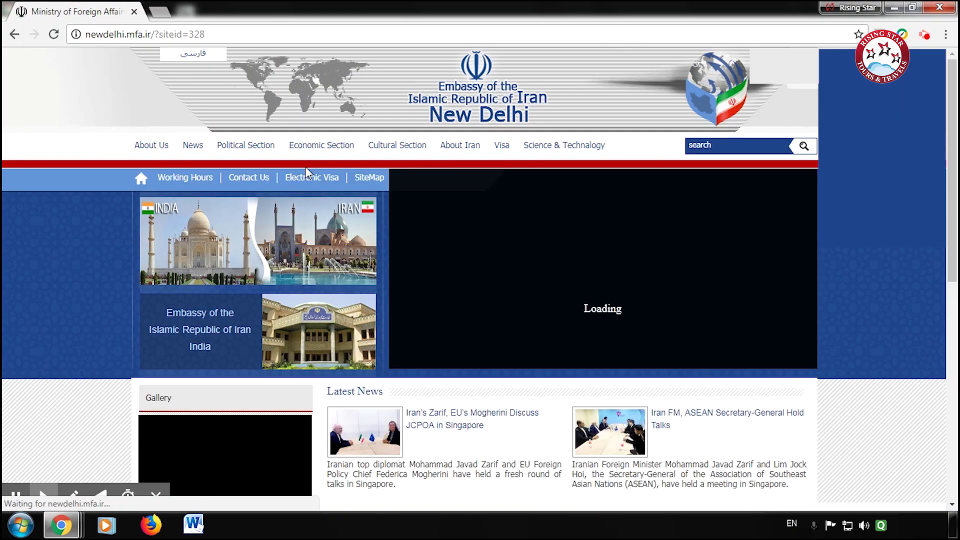
mouse_move(501, 145)
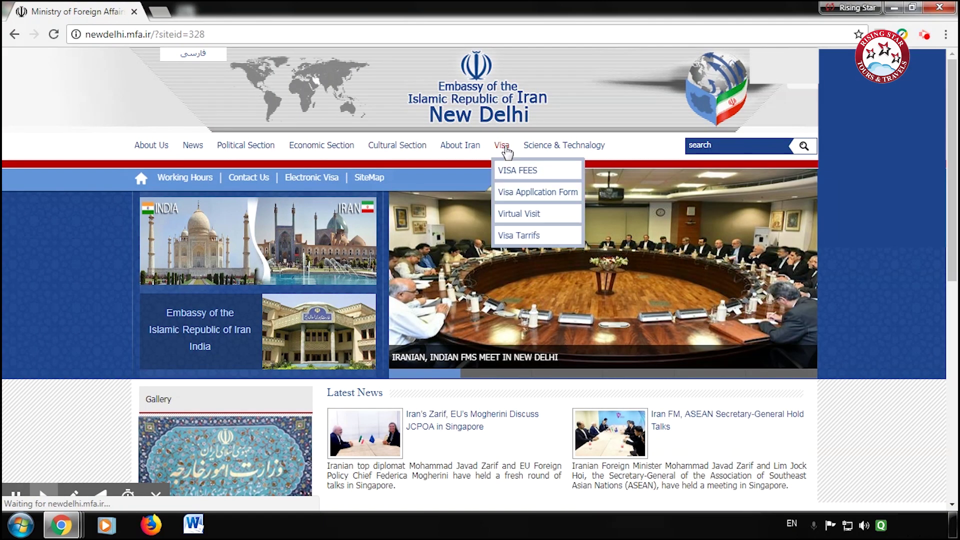
click(518, 198)
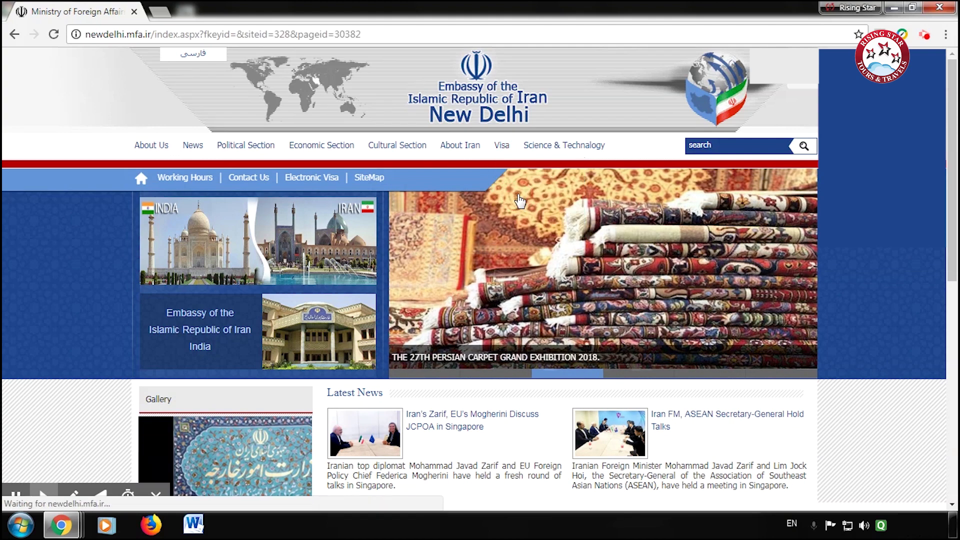
scroll(520, 200, down, 3)
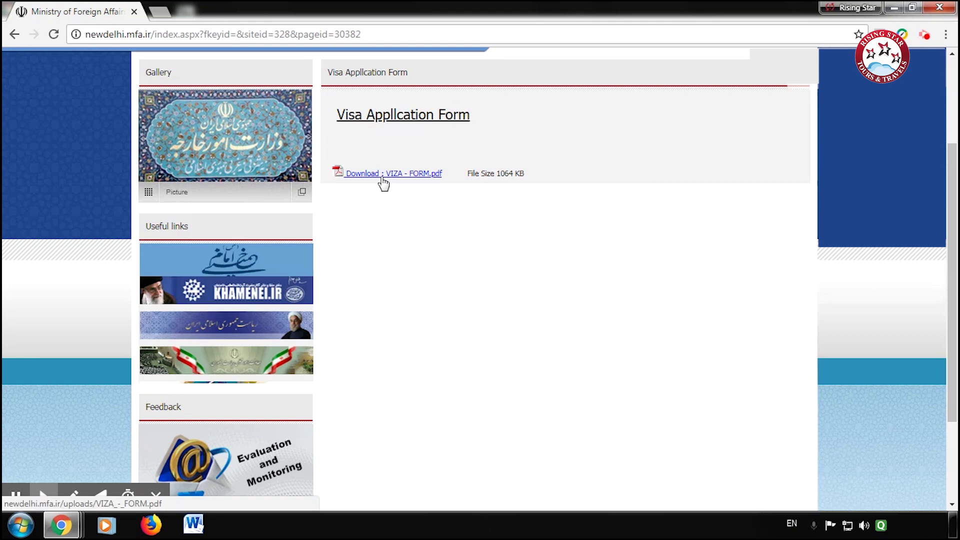
click(383, 176)
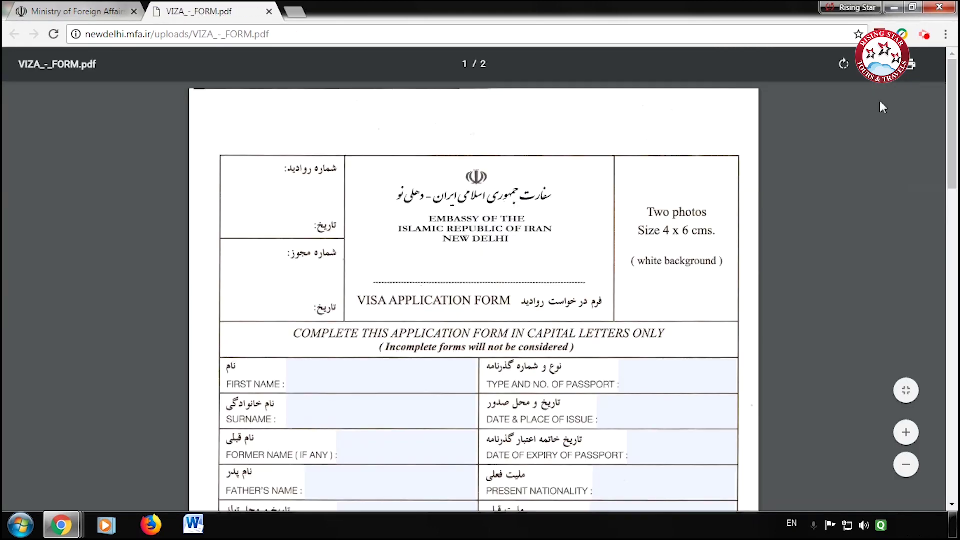
Enter first name 'GIVEN NAME', surname 'SURNAME' and former name 'N-A'
scroll(611, 376, down, 10)
scroll(720, 341, up, 10)
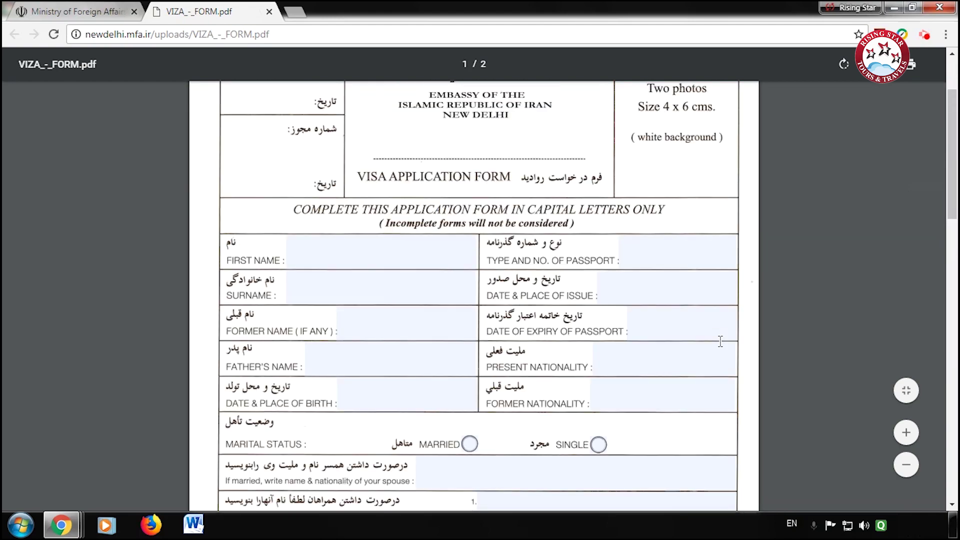
click(356, 377)
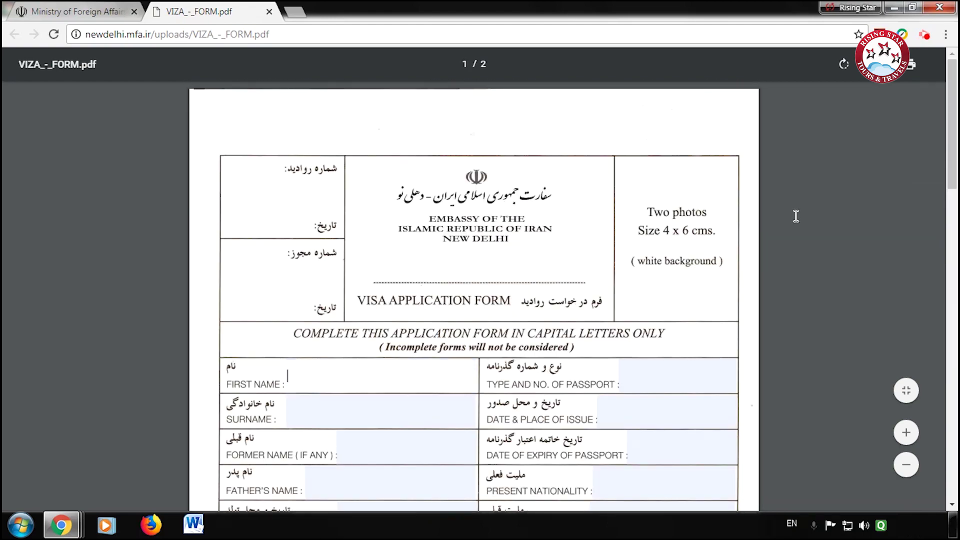
scroll(352, 311, down, 1)
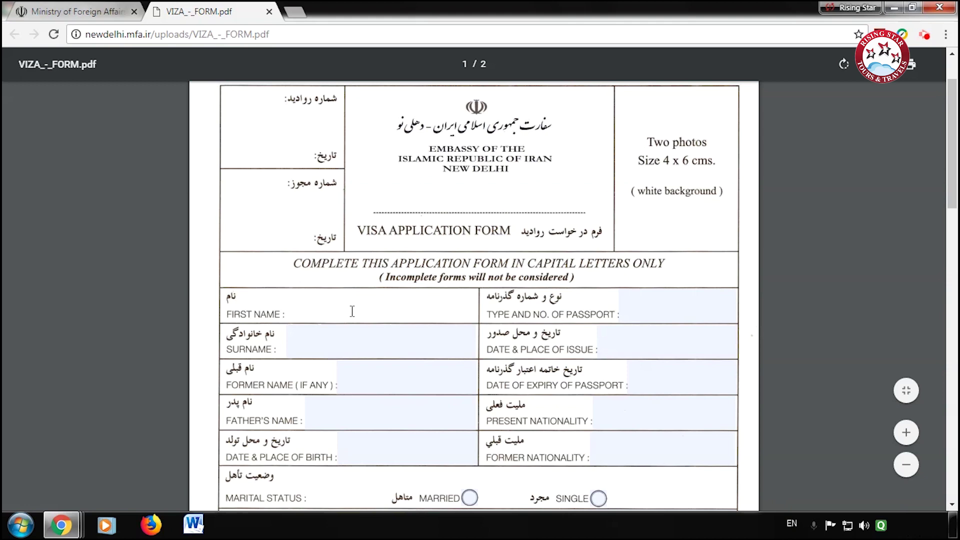
text(GIVEN NAME)
click(318, 343)
text(SURNAME)
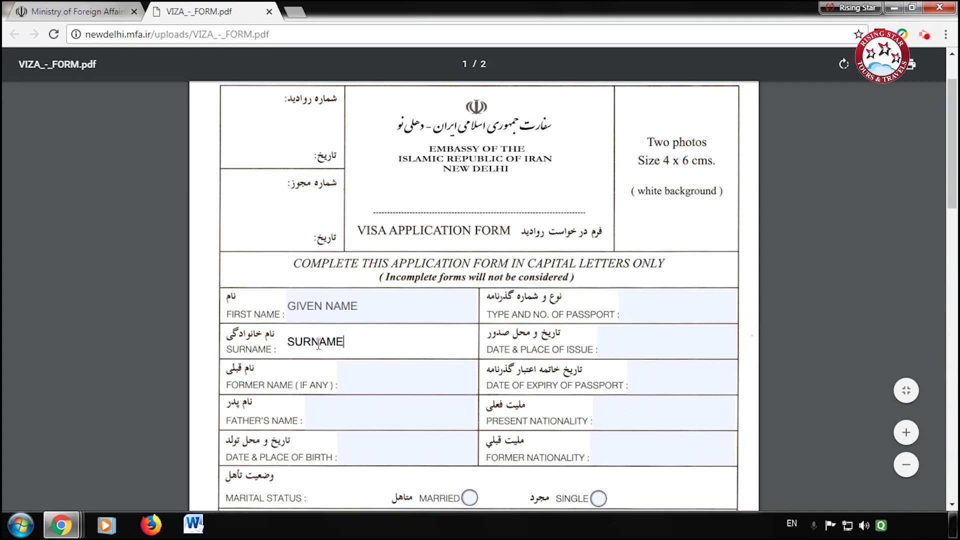
click(362, 372)
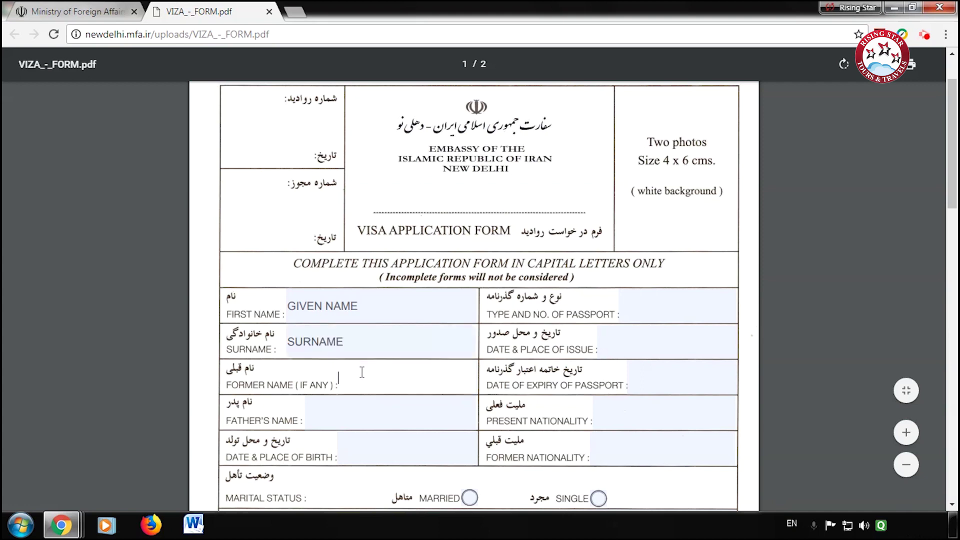
text(N-A)
Enter father's name 'FATHER NAME' and date and place of birth '26/06/1993 DELHI'
scroll(367, 372, down, 1)
click(307, 343)
text(FATHER NAME)
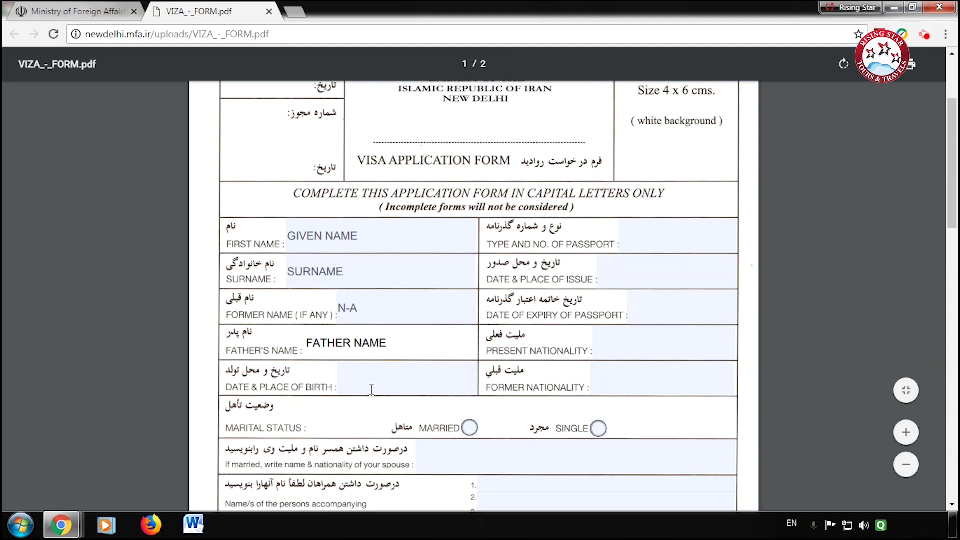
click(415, 389)
text(26/06/1993 DELHI)
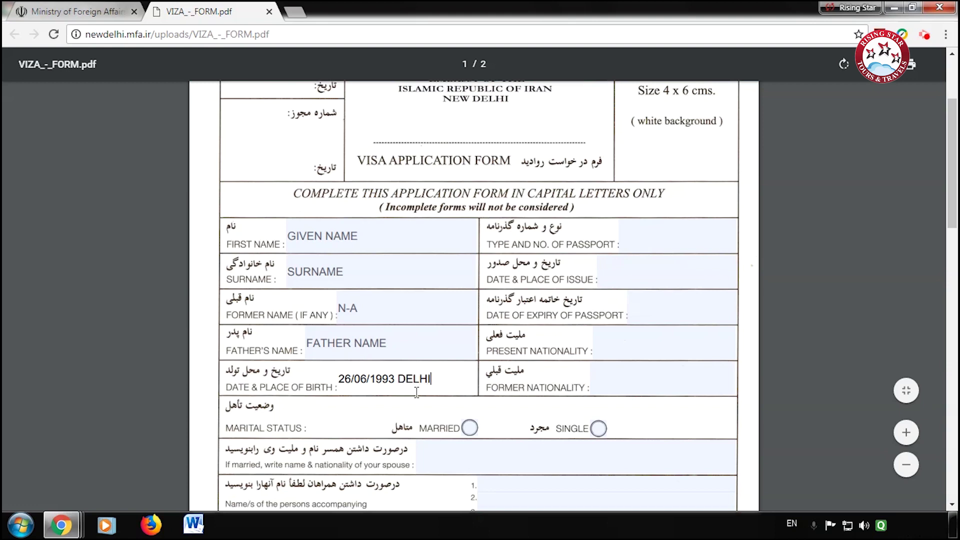
click(634, 229)
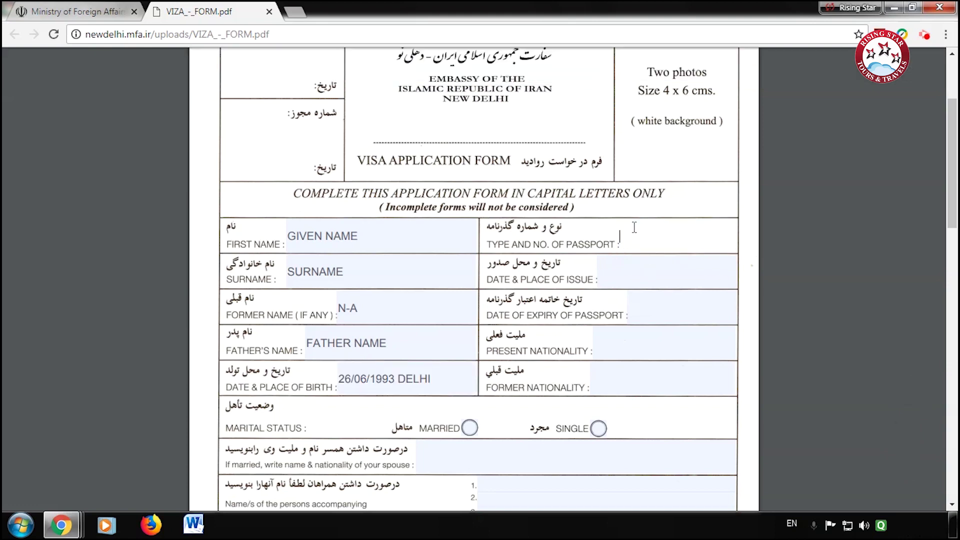
Enter passport type 'ORIDINARY', number A1234567, issued '10/10/2010 DELHI'
text(ORIDINARY)
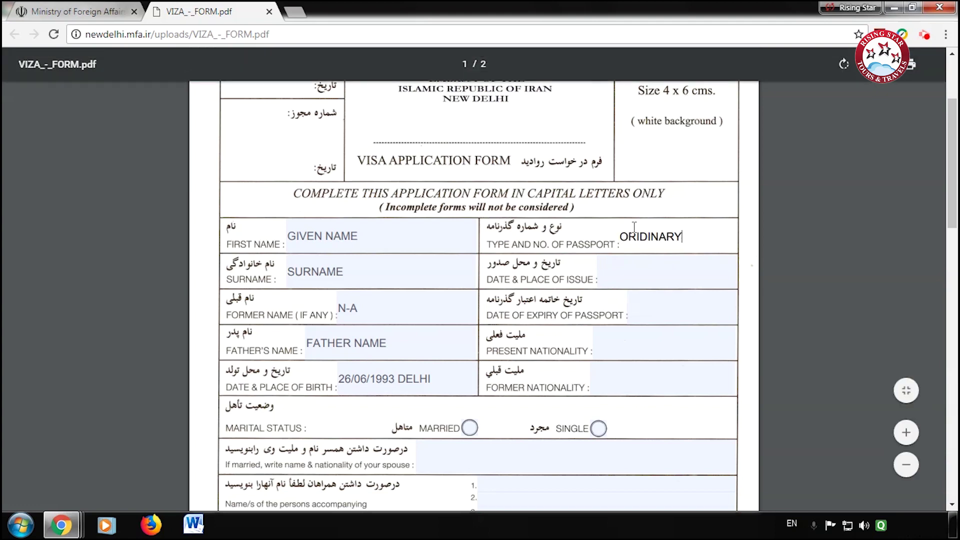
key(Return)
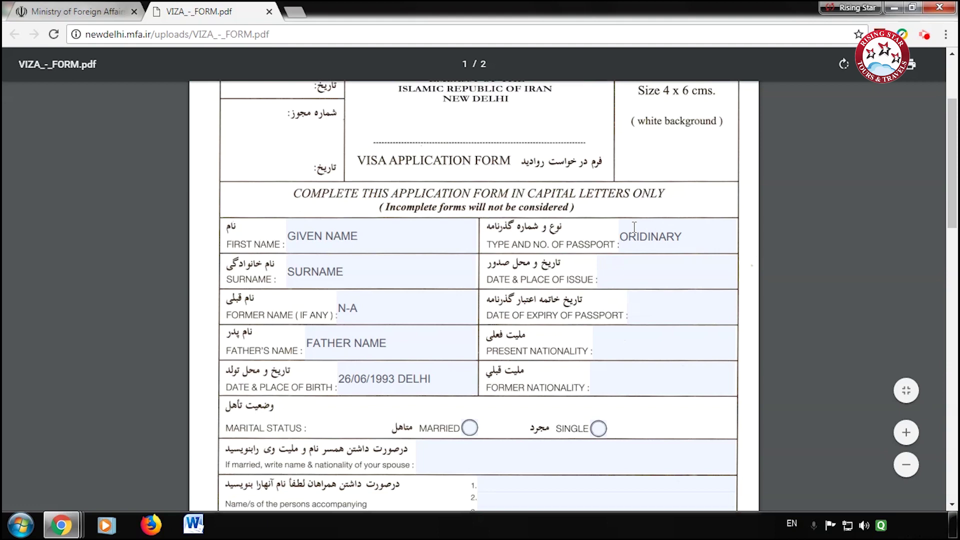
click(695, 235)
text(A)
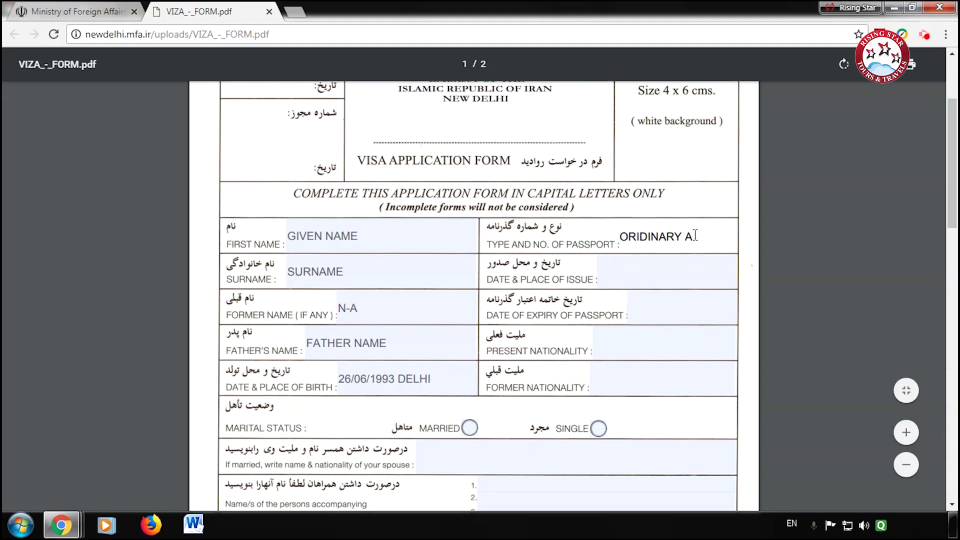
text(1234567)
key(Tab)
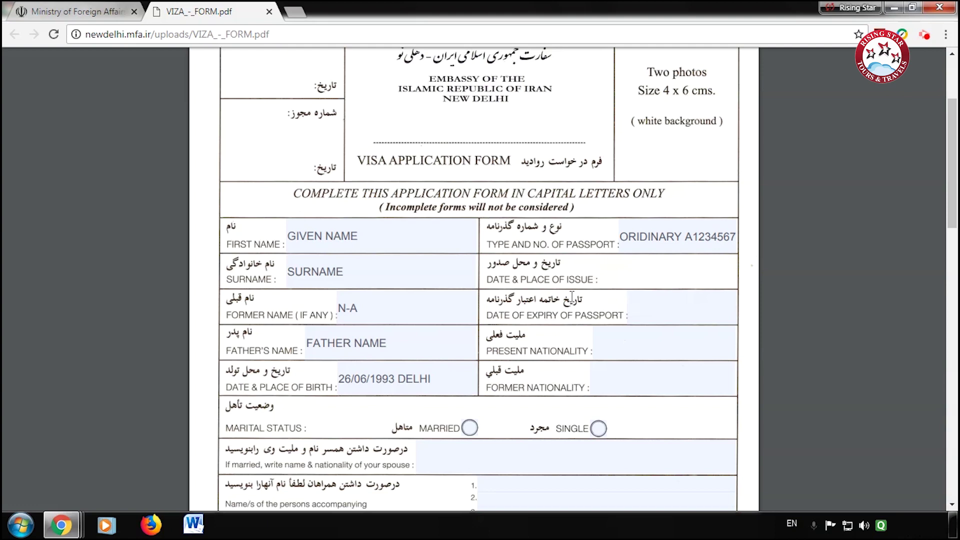
text(10/10/201)
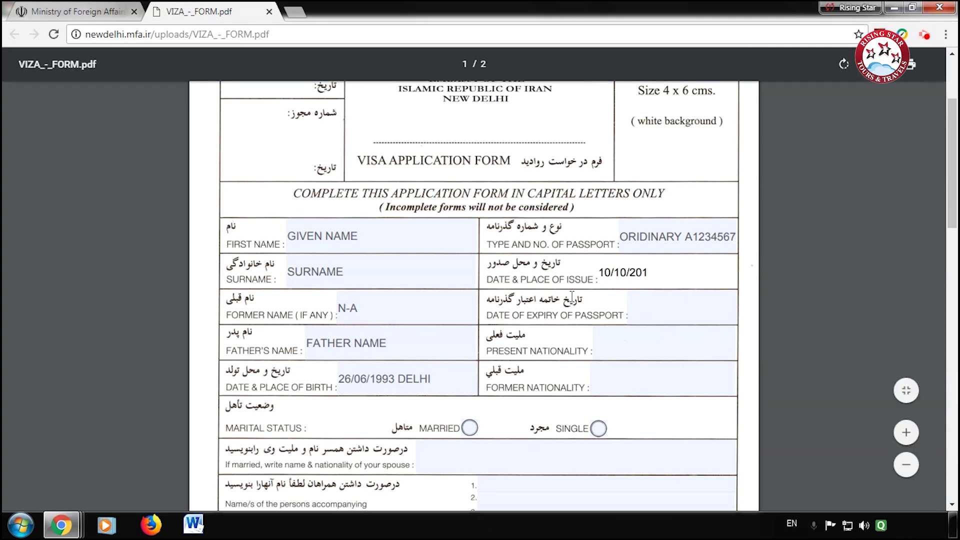
text(0 DELHI)
Set passport expiry 09/10/2020, nationality INDIA, and marital status Single
click(655, 302)
text(09/10/2020)
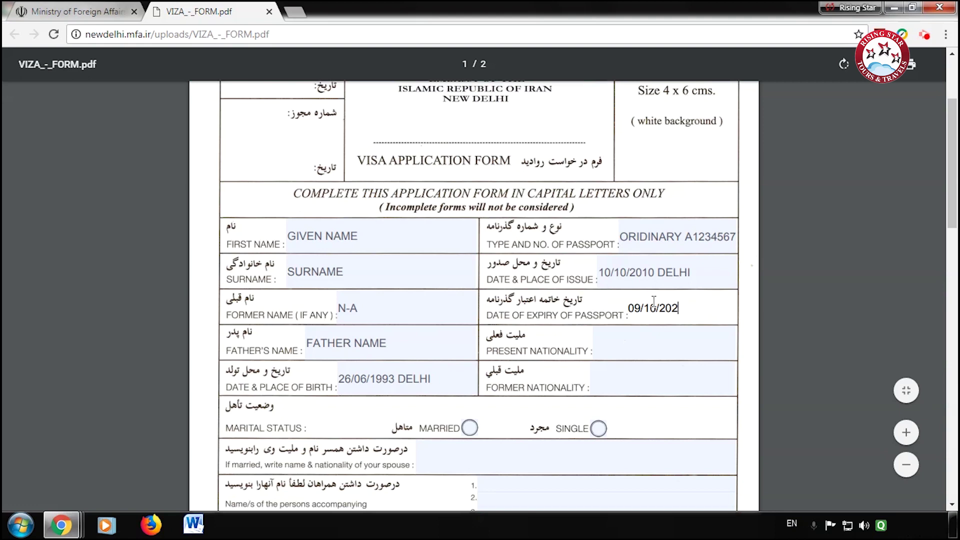
click(625, 350)
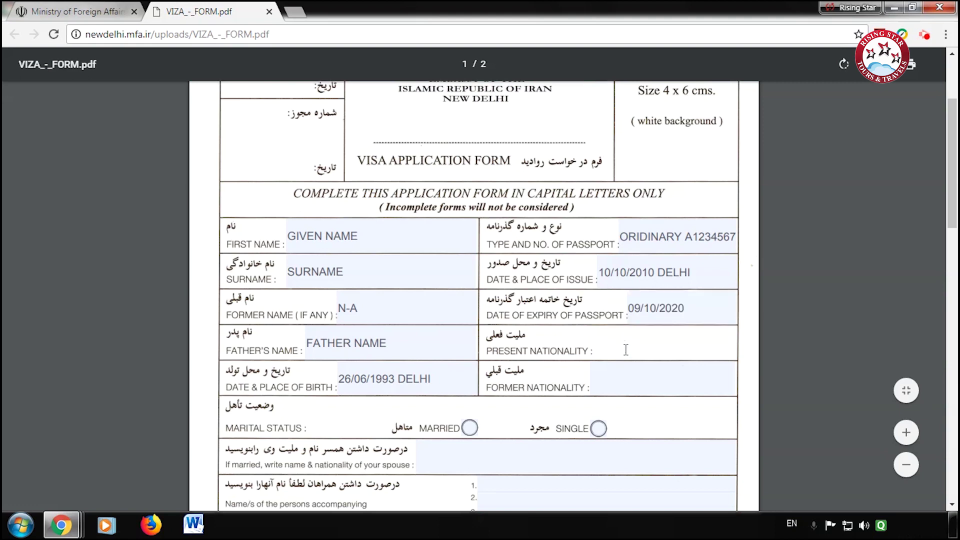
text(INDIAN)
click(613, 383)
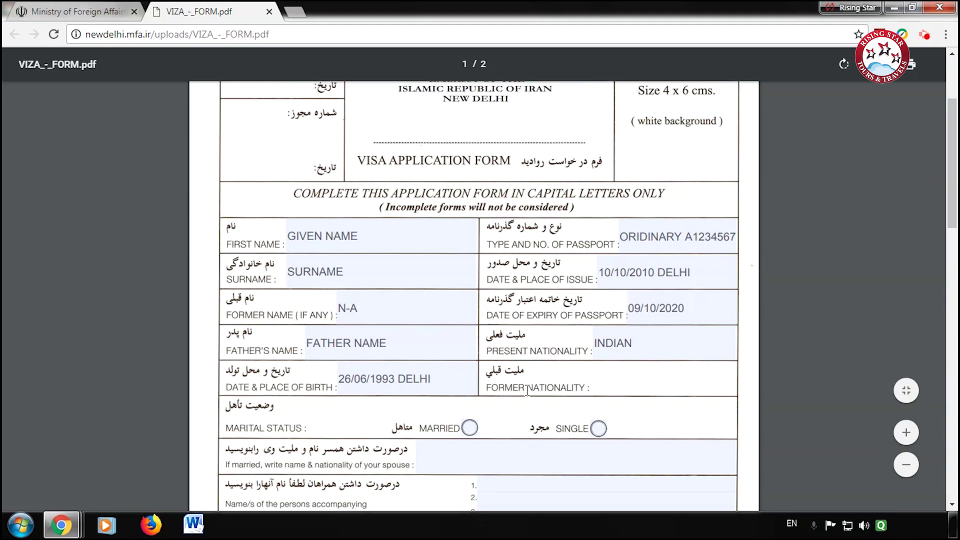
scroll(617, 384, down, 1)
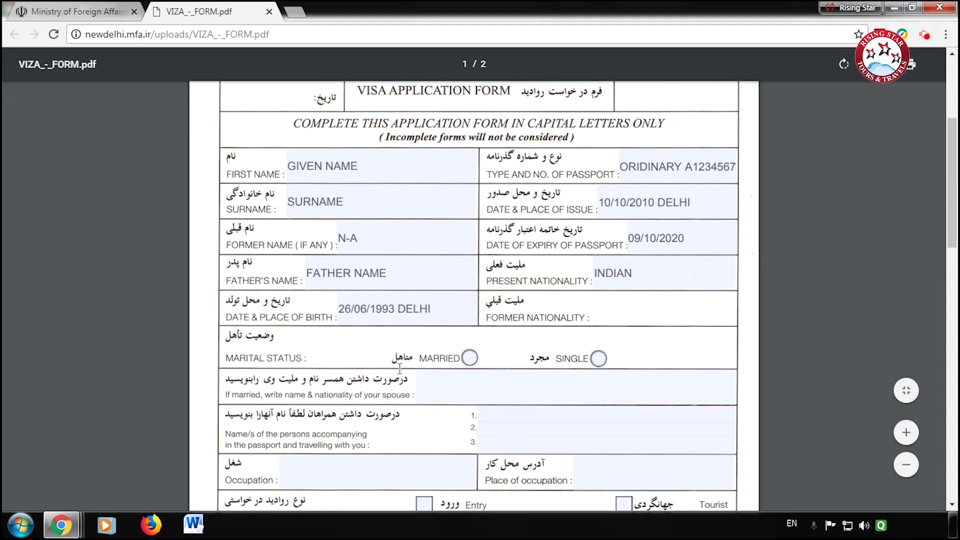
click(598, 359)
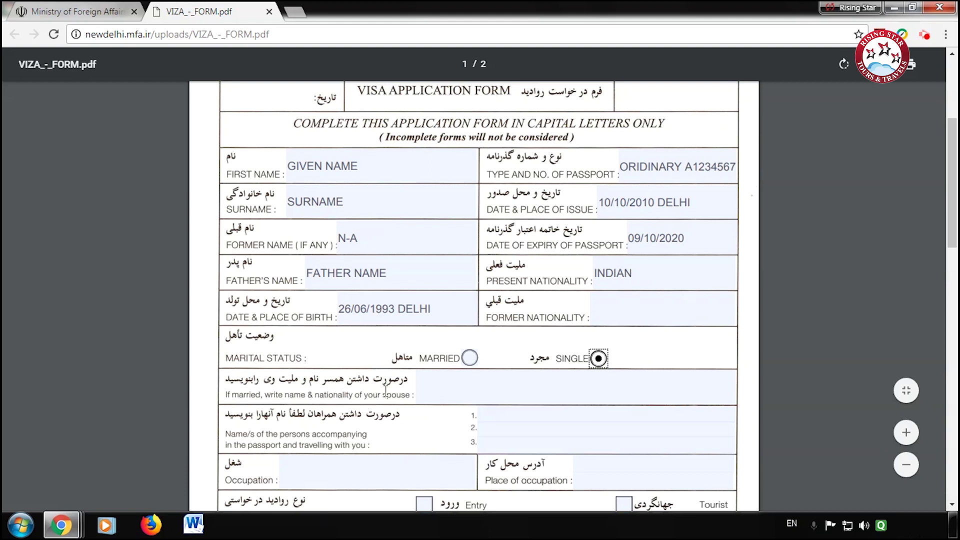
Fill occupation 'OOCUFATION' and place of occupation 'ADDRESS OF COMPANY'
scroll(522, 387, down, 3)
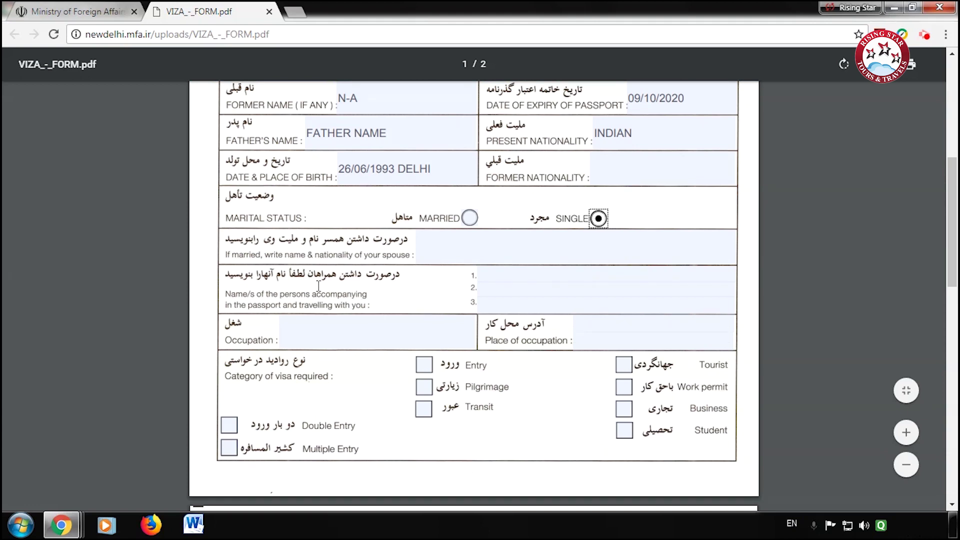
click(318, 332)
text(OOCU)
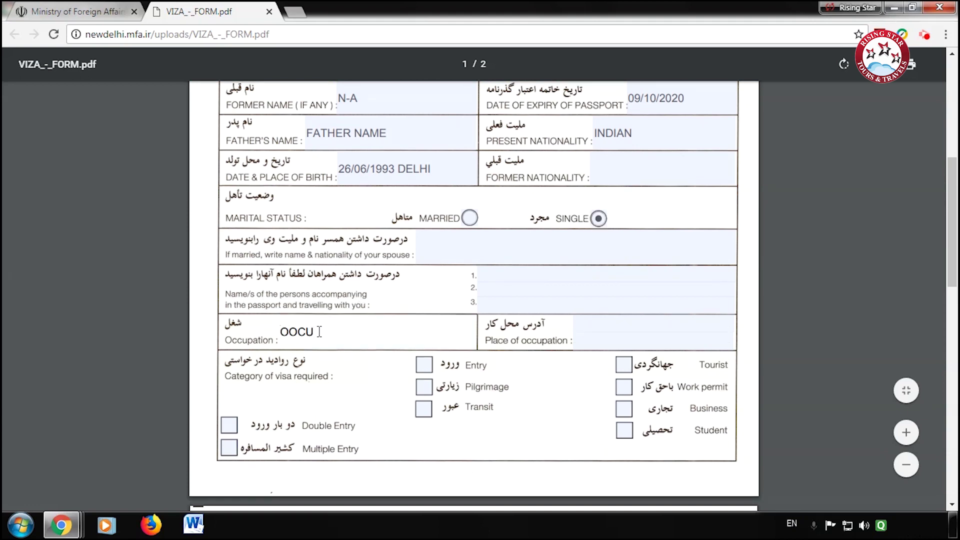
text(FA)
text(TION)
click(623, 330)
text(ADDRESS)
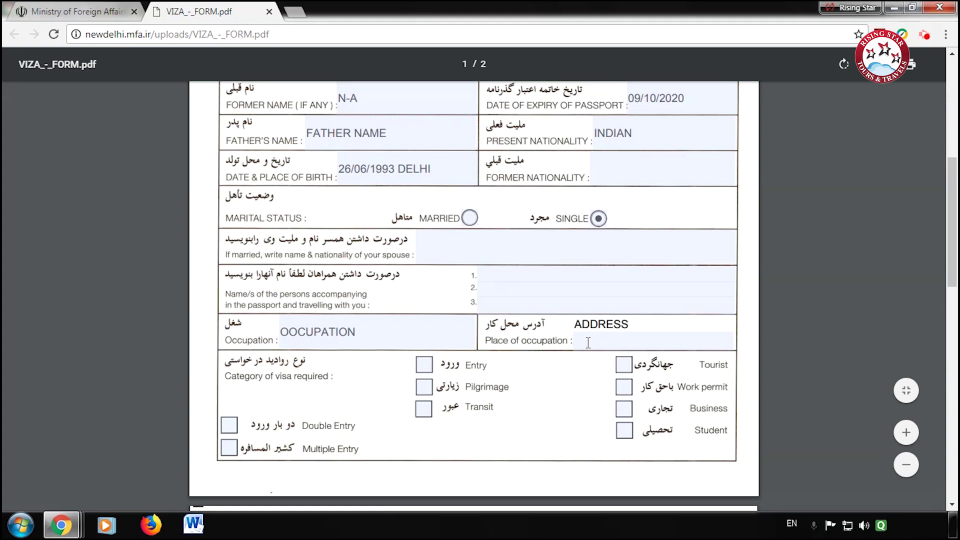
text( OF COMPANY)
Tick Tourist as the visa category and Multiple Entry
scroll(588, 342, down, 2)
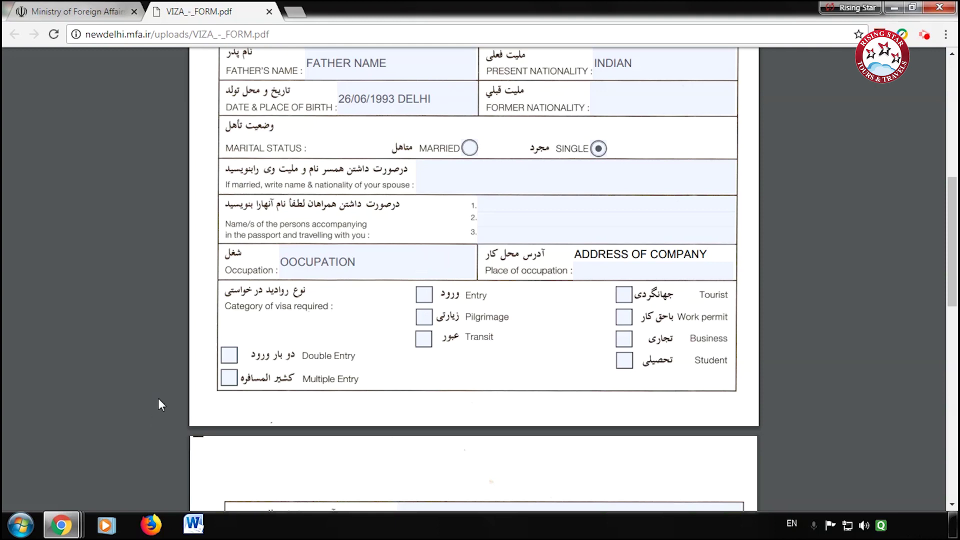
click(623, 295)
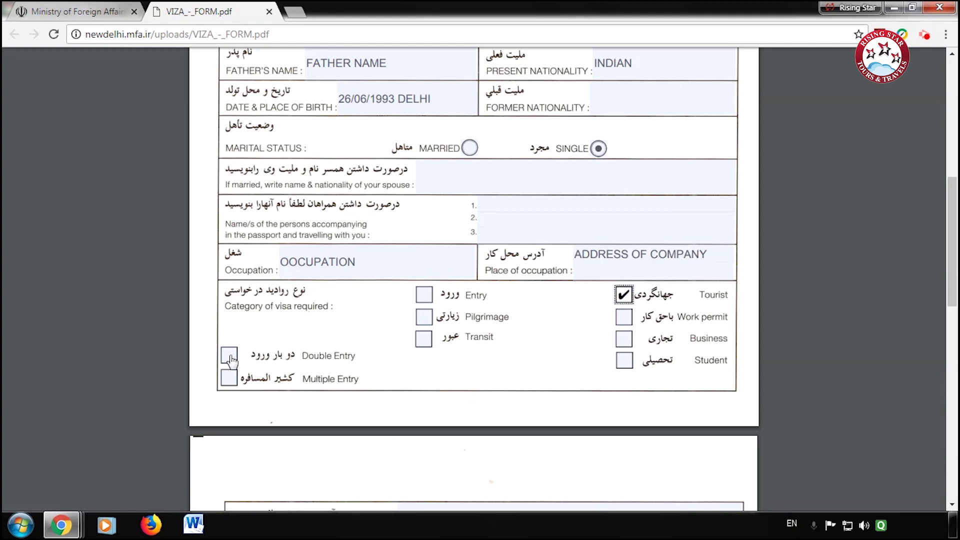
click(229, 378)
scroll(375, 385, down, 4)
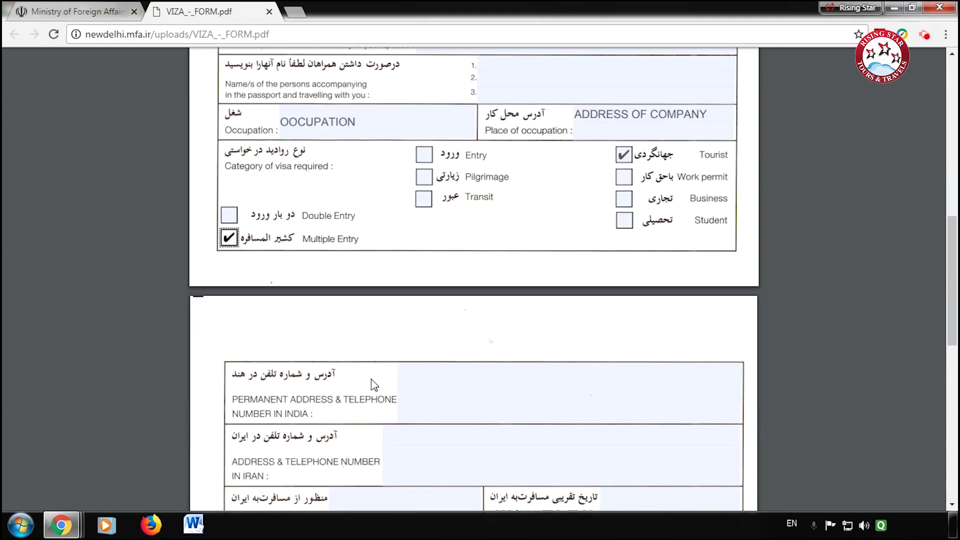
Enter home address 'HOME ADDRES', phone 123456789, and Iran address 'HOTEL NAME' / 'HOTEL PHONE NUMBER'
click(463, 304)
text(HOME ADDRESS)
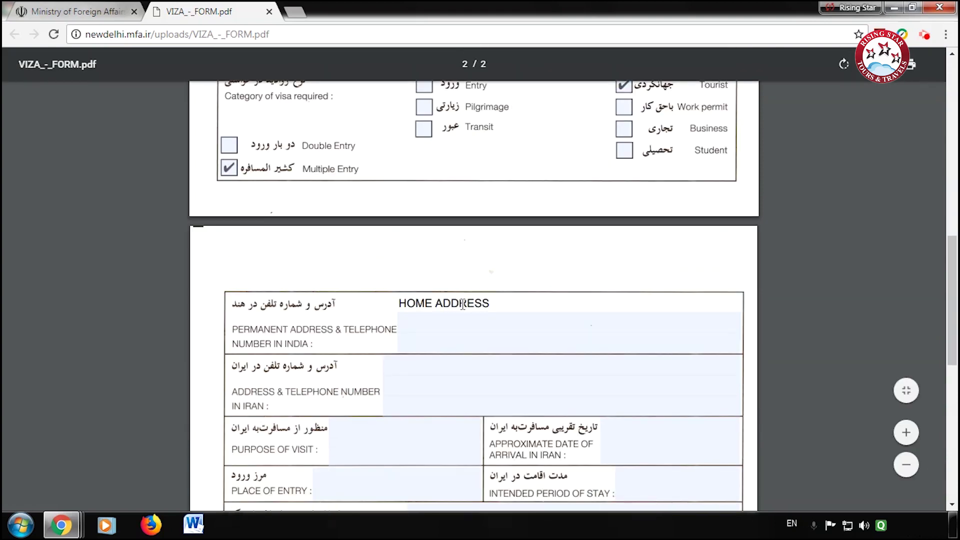
key(Tab)
text(123456789)
key(Tab)
text(HOTEL NAME)
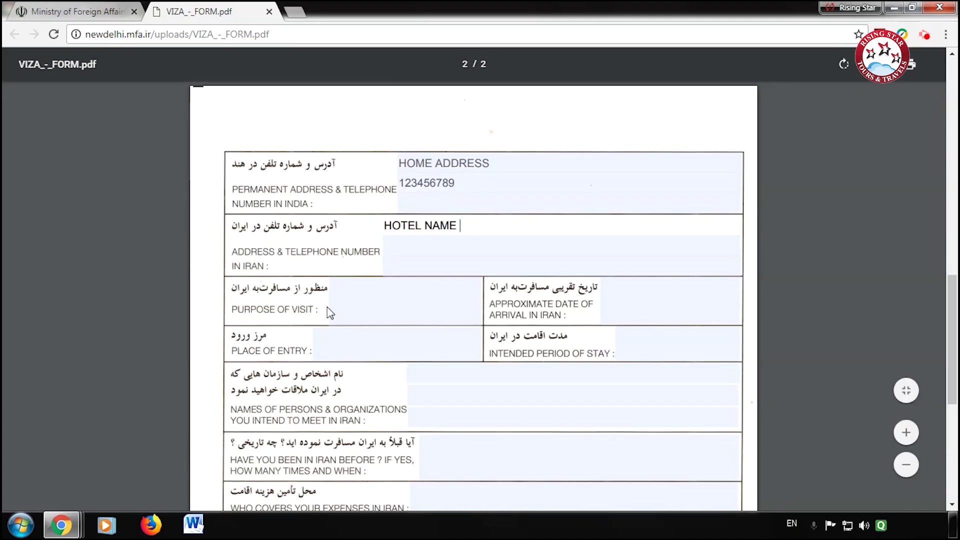
key(Return)
text(H)
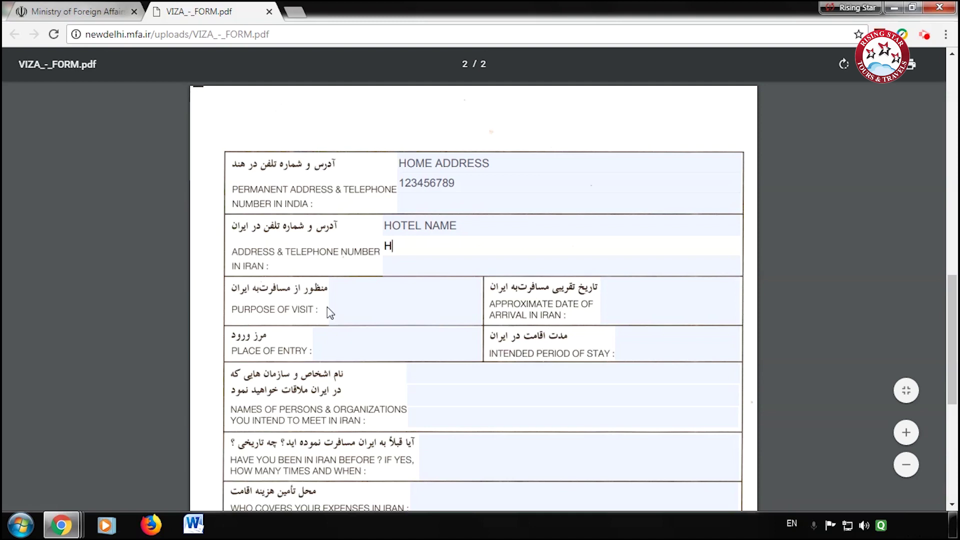
text(OTEL PHO)
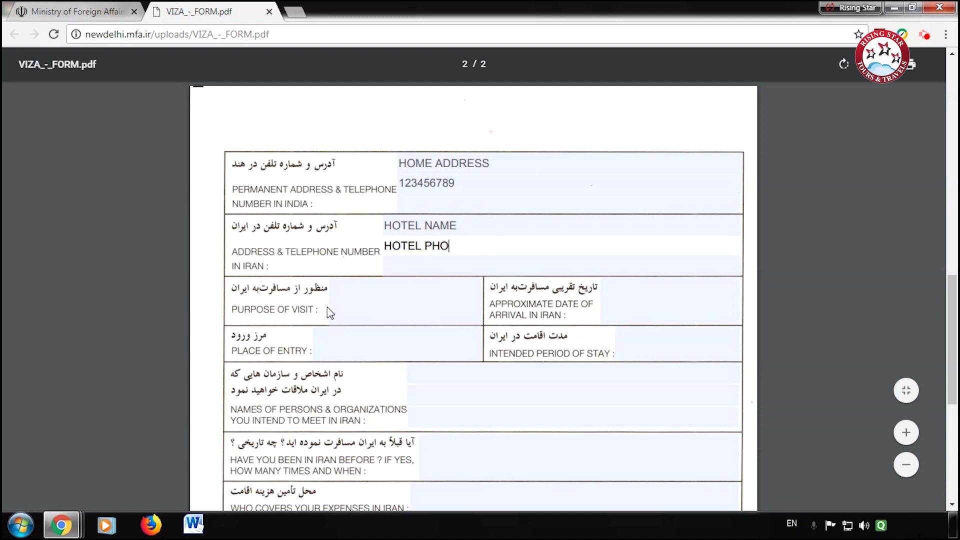
text(NE NUMBER)
Fill purpose TOURISM, arrival 10/08/2018, entry 'ENTRY POINT NAME', and a 10 DAYS stay
click(331, 312)
text(TO)
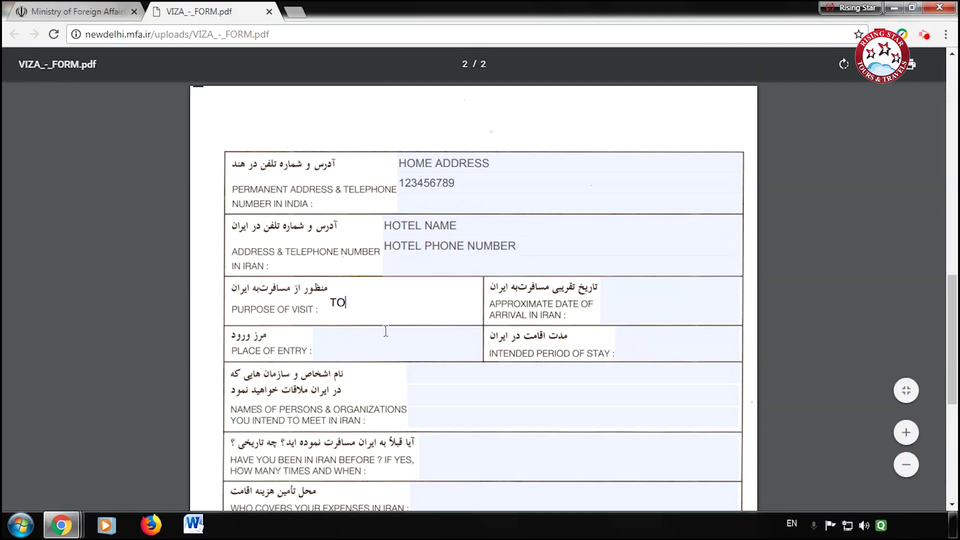
text(URISM)
key(Tab)
text(10/08/20)
click(360, 344)
text(ENTRY POINT NAME)
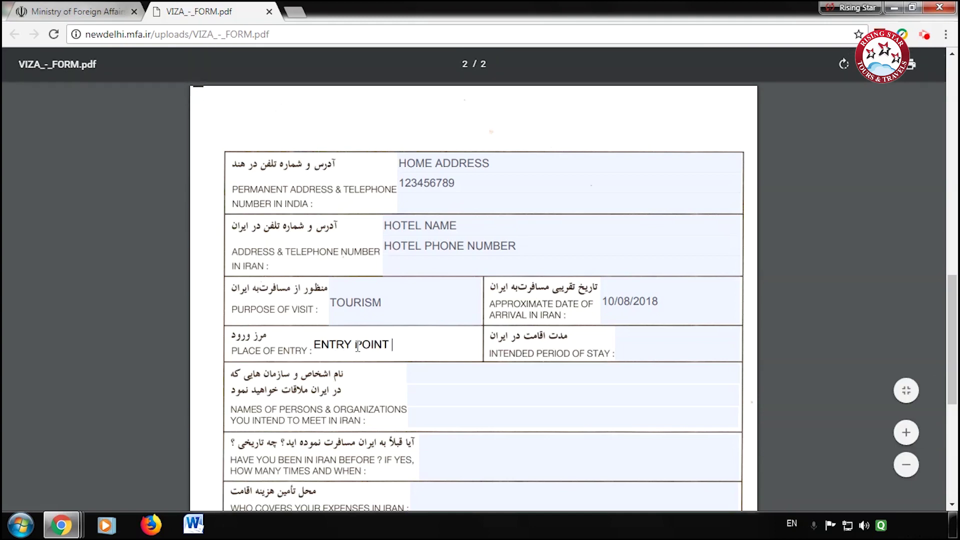
key(Tab)
text(10 DAYS)
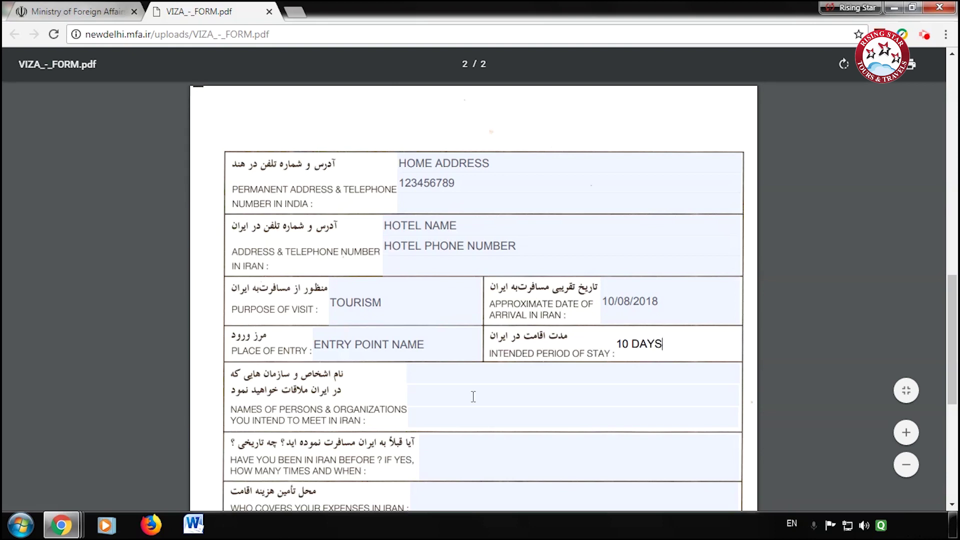
scroll(465, 398, down, 2)
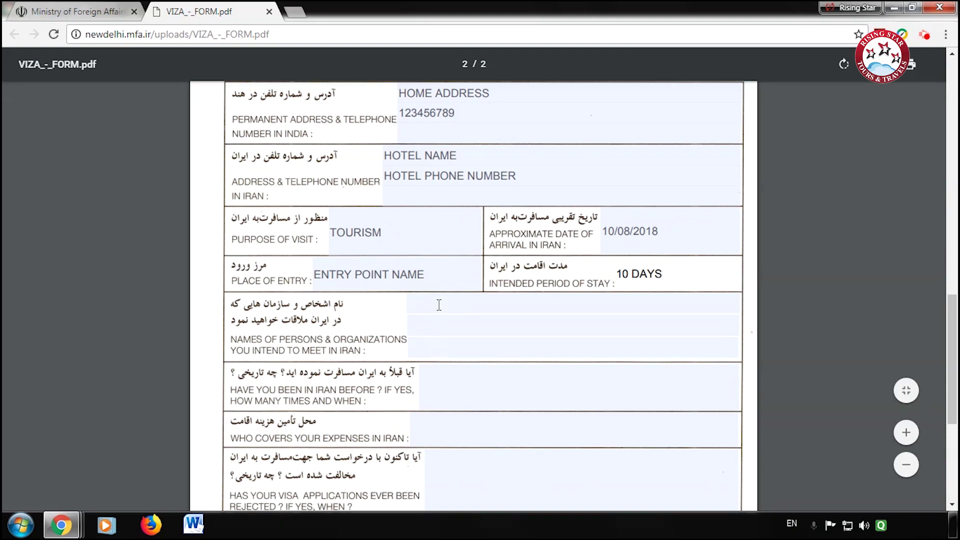
Enter expenses 'SELF/COMPANY/SPONSERED' and countries visited 'COUNTRY NAMES'
scroll(439, 305, down, 4)
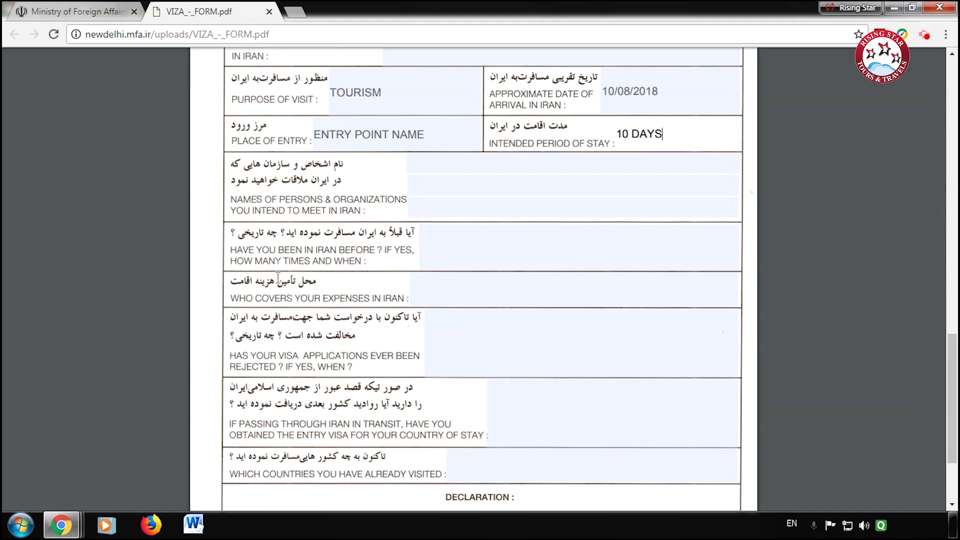
click(464, 288)
text(SELF)
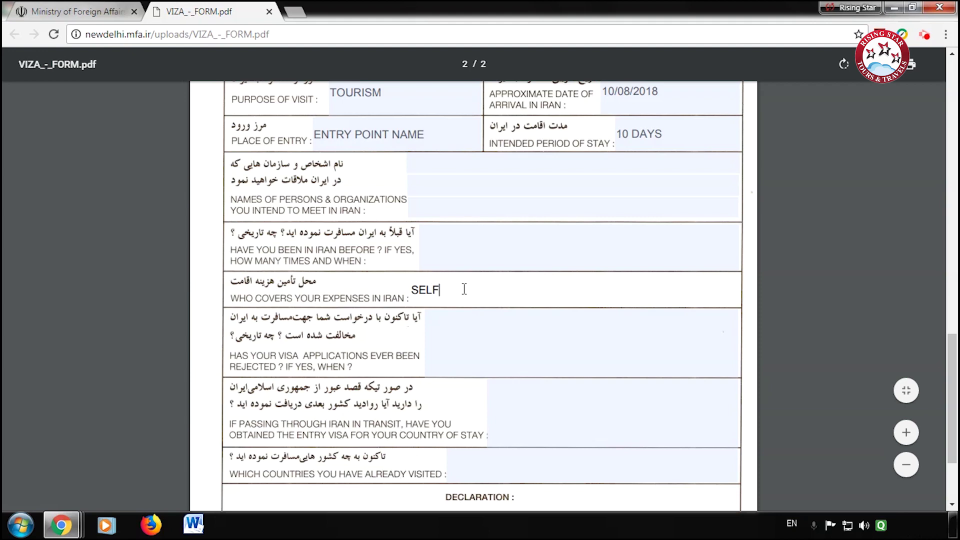
text(/COMPANY/SPONSERED)
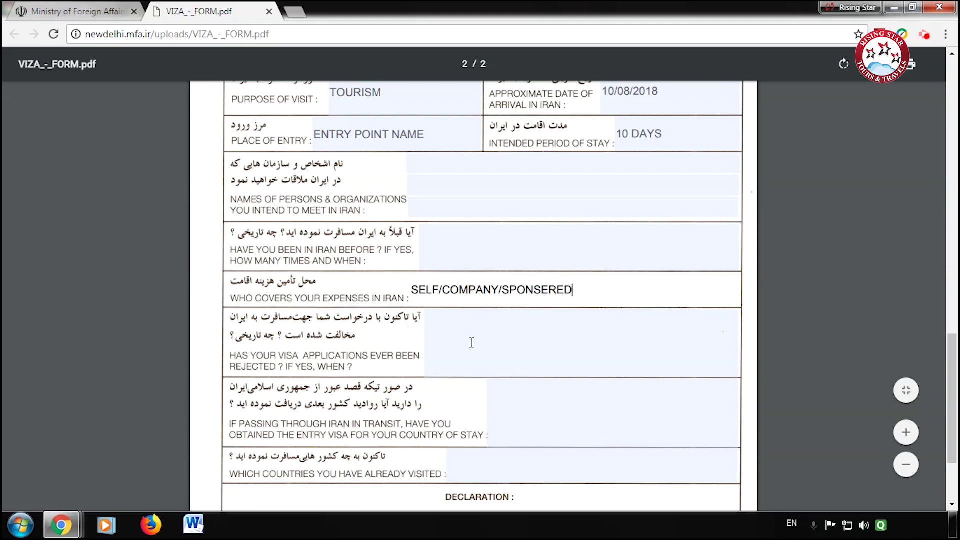
click(468, 344)
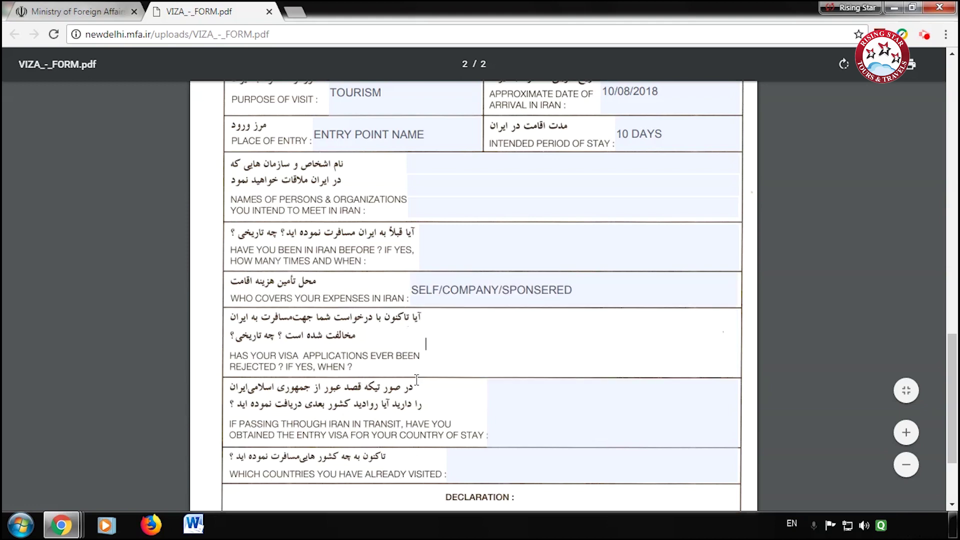
scroll(416, 380, down, 3)
click(466, 341)
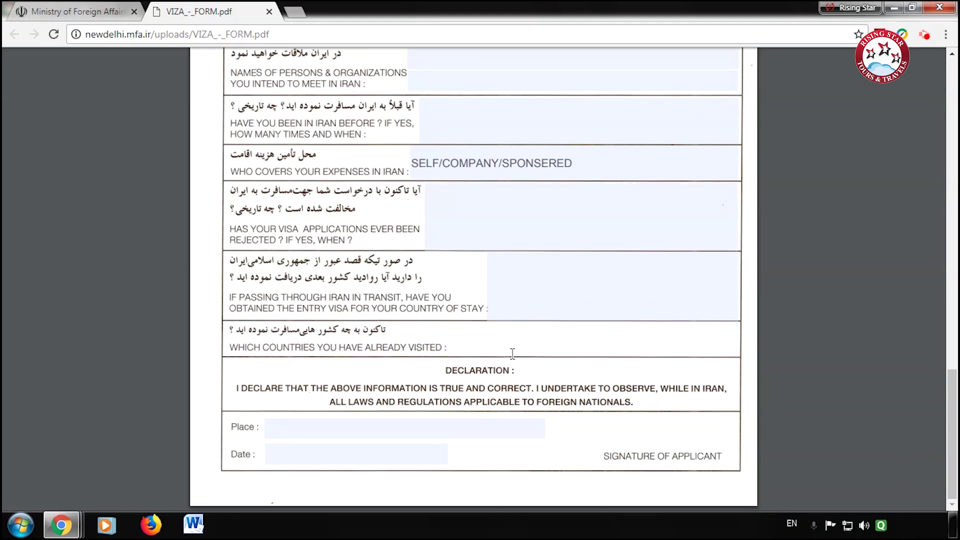
text(COUNT)
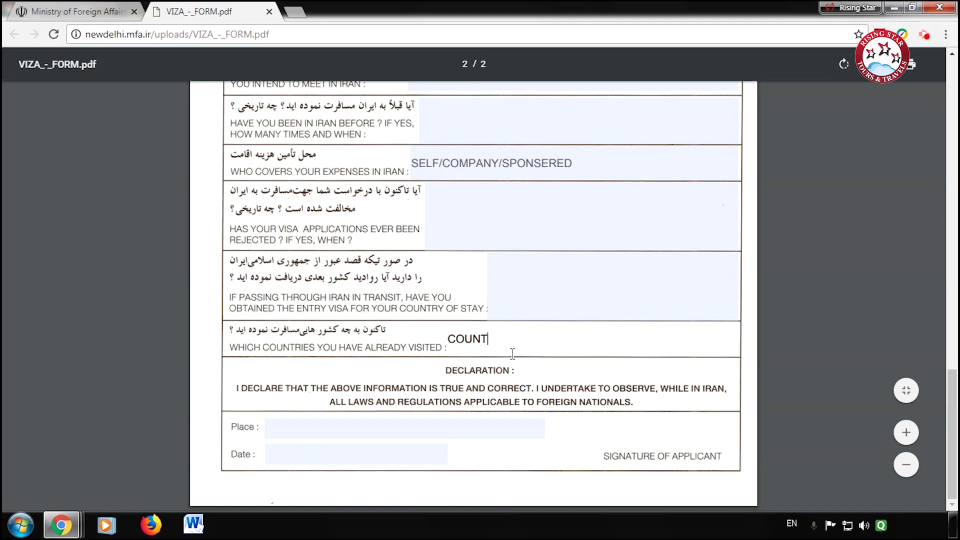
text(RY NAMES)
Fill the declaration place 'NEW DELHI, DELHI' and date 04/08/2018, then review the form
click(291, 432)
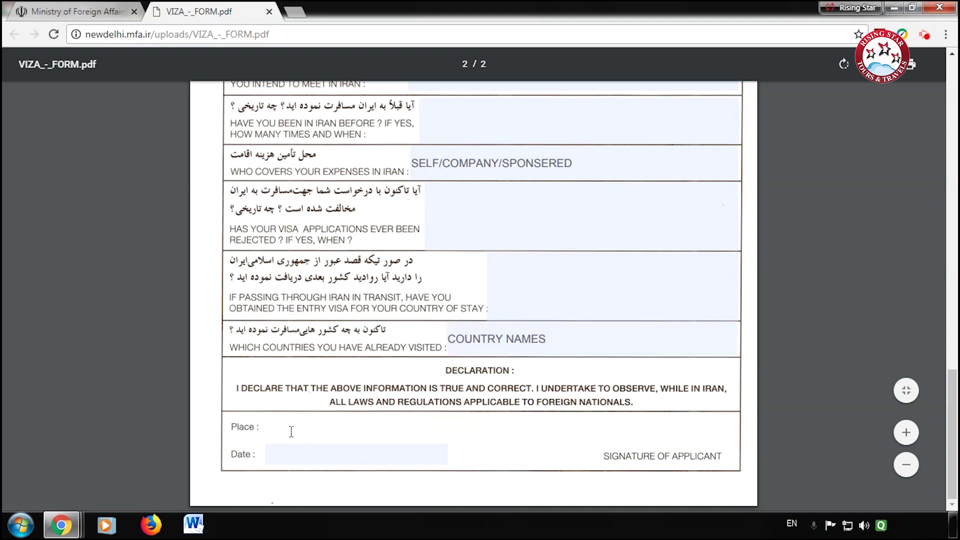
text(NEW DELHI, DELHI)
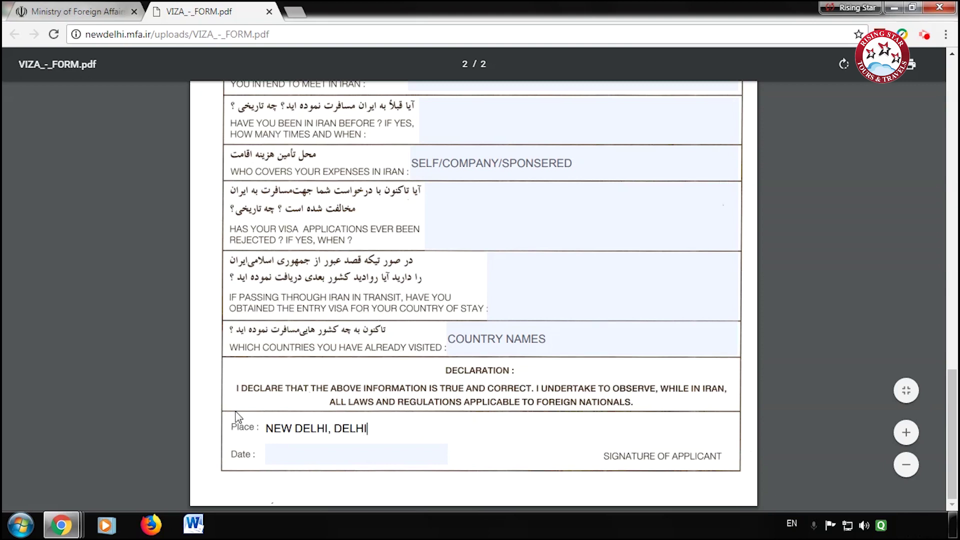
click(300, 462)
text(04/08/2018)
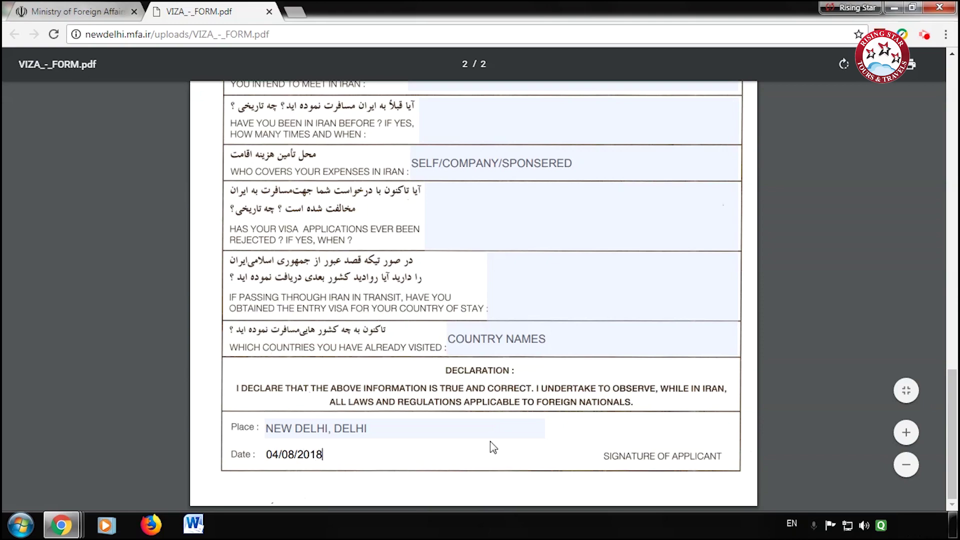
scroll(493, 447, up, 20)
scroll(422, 312, up, 3)
scroll(422, 314, down, 1)
scroll(422, 314, up, 1)
scroll(795, 334, down, 7)
scroll(798, 334, down, 7)
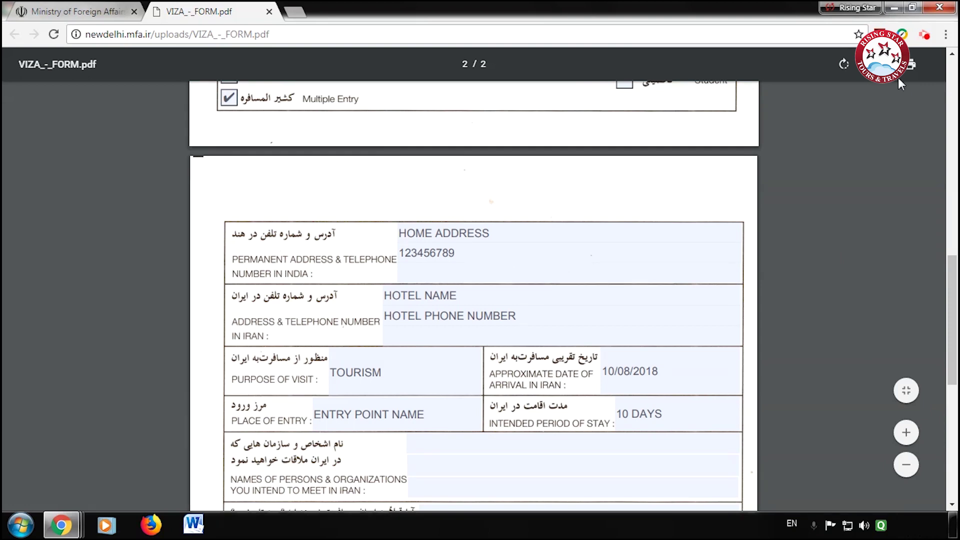
Open Chrome's print preview of the filled form and scroll to page 2
click(910, 66)
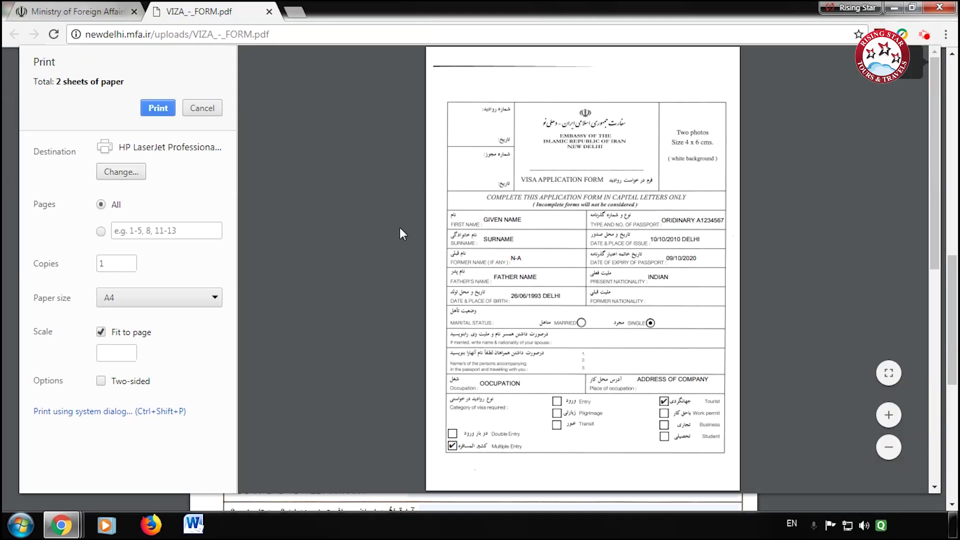
scroll(497, 300, down, 10)
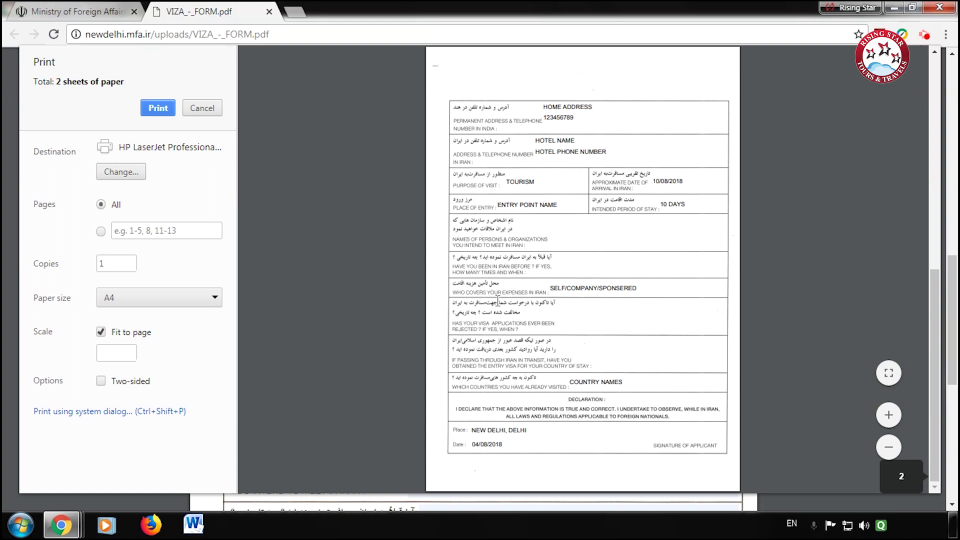